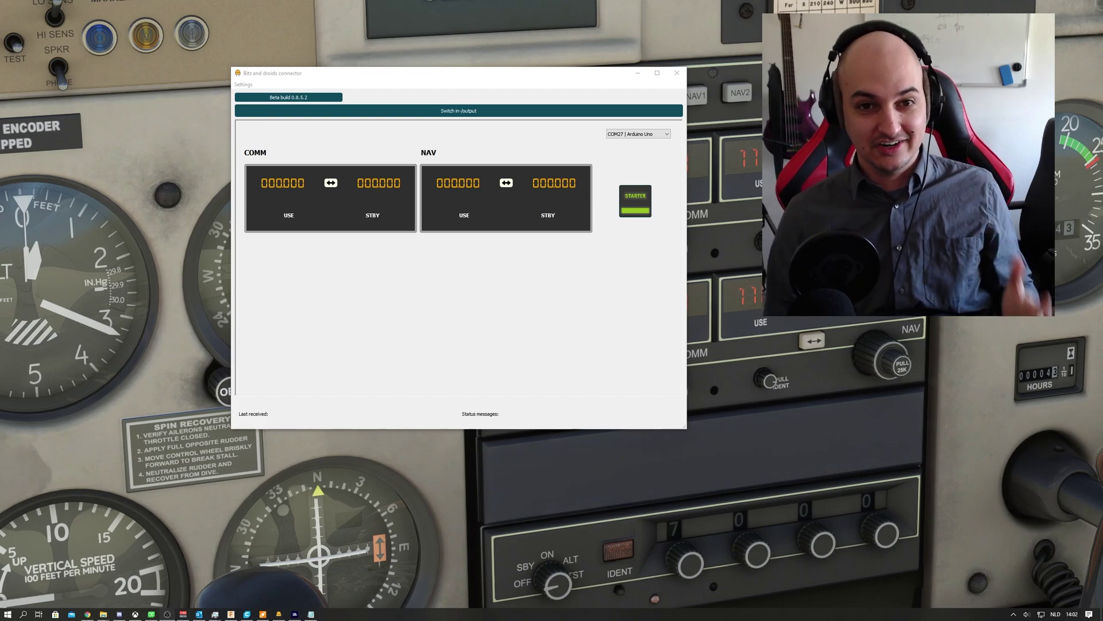
Cycle through the pages back to the COMM/NAV radio page and start syncing via COM27.
click(575, 112)
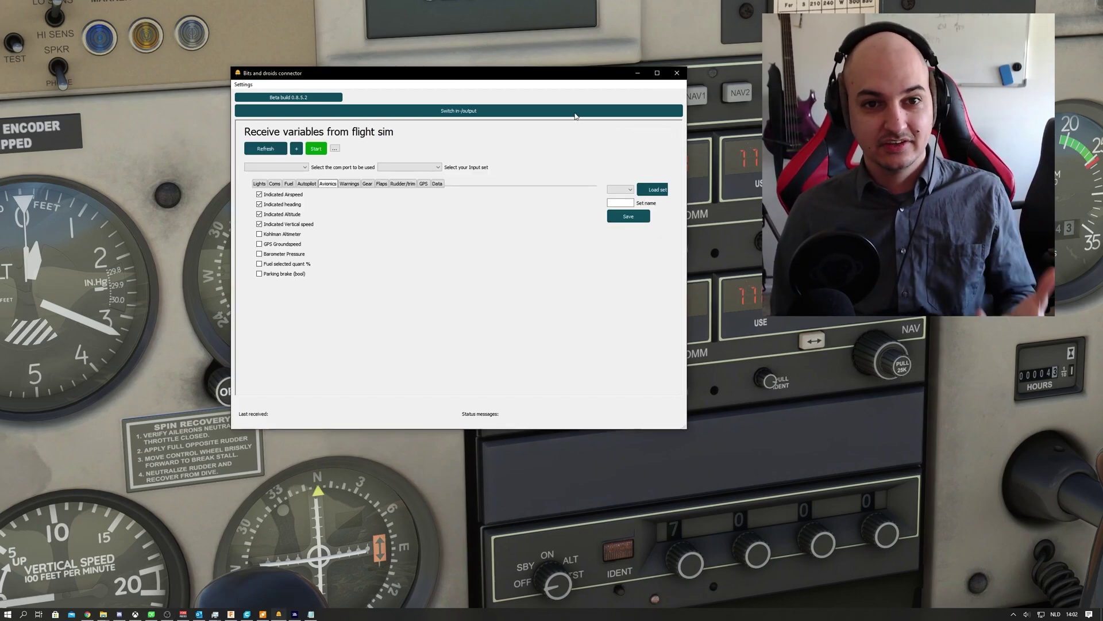
click(576, 113)
click(575, 114)
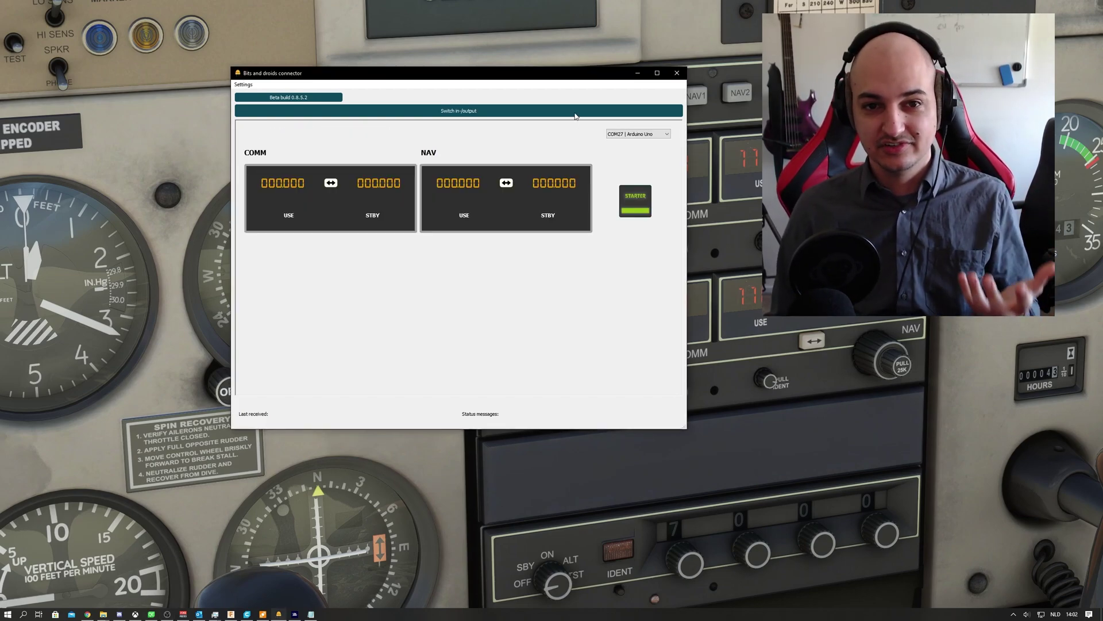
click(626, 213)
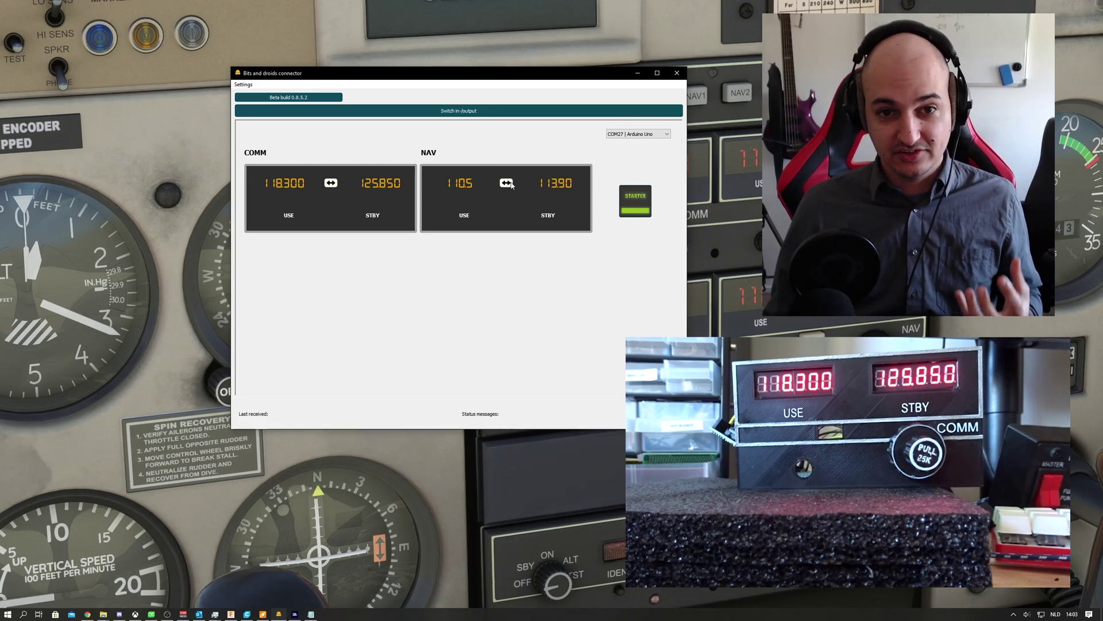
Move the connector aside and swap the NAV frequencies twice to check the cockpit mirrors them.
drag(533, 70, 289, 78)
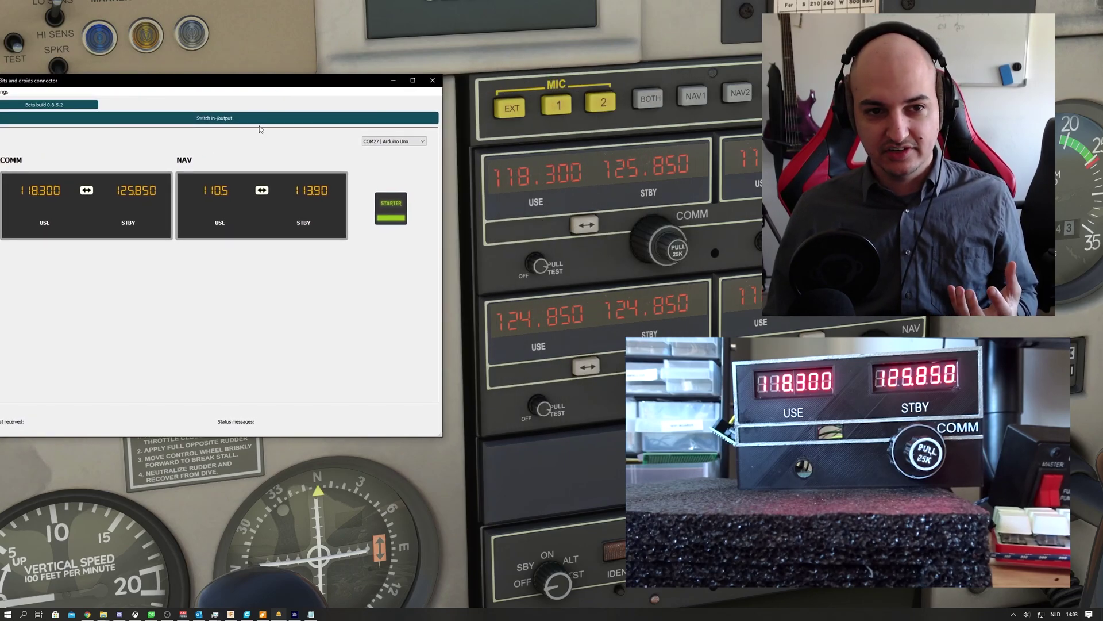
click(263, 194)
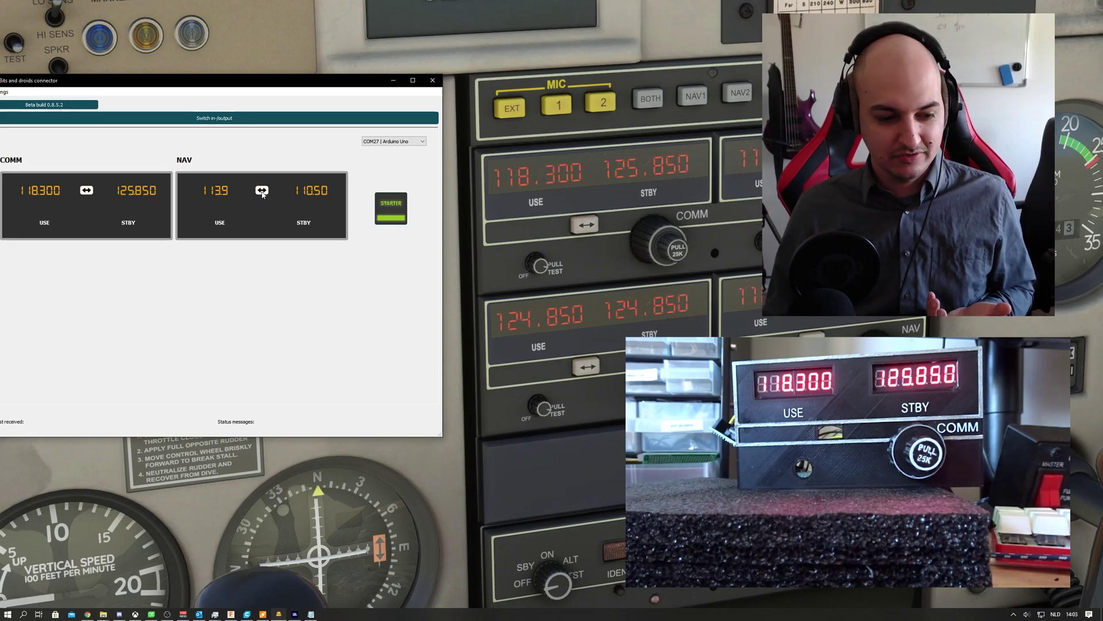
click(262, 194)
Toggle the COMM 118.300/125.850 swap repeatedly, ending with 118.300 active.
drag(267, 81, 316, 81)
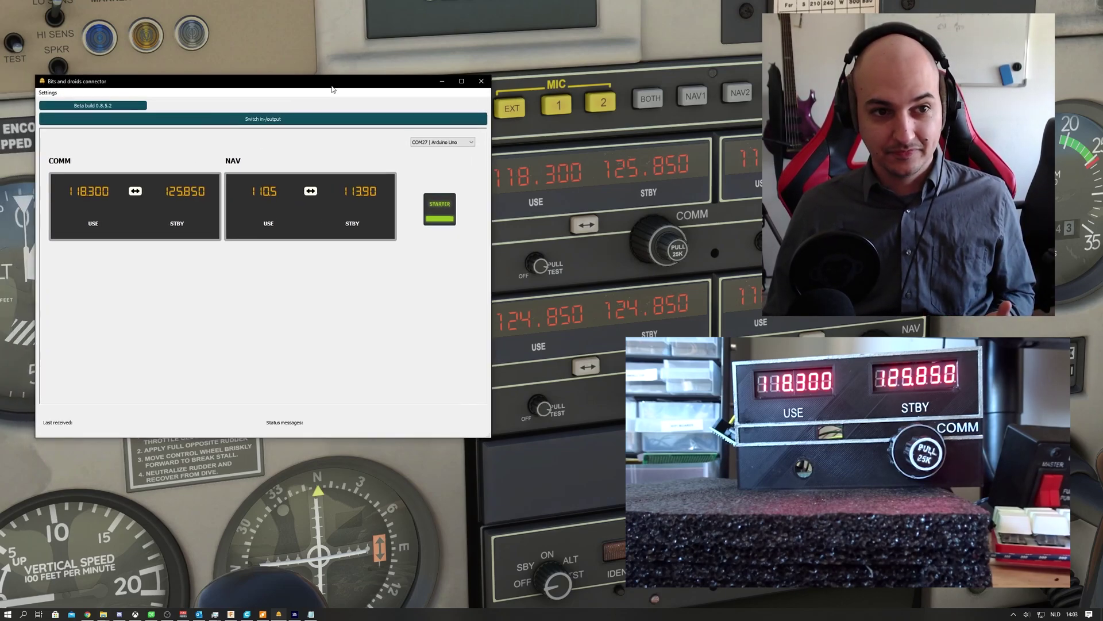
click(138, 193)
click(137, 193)
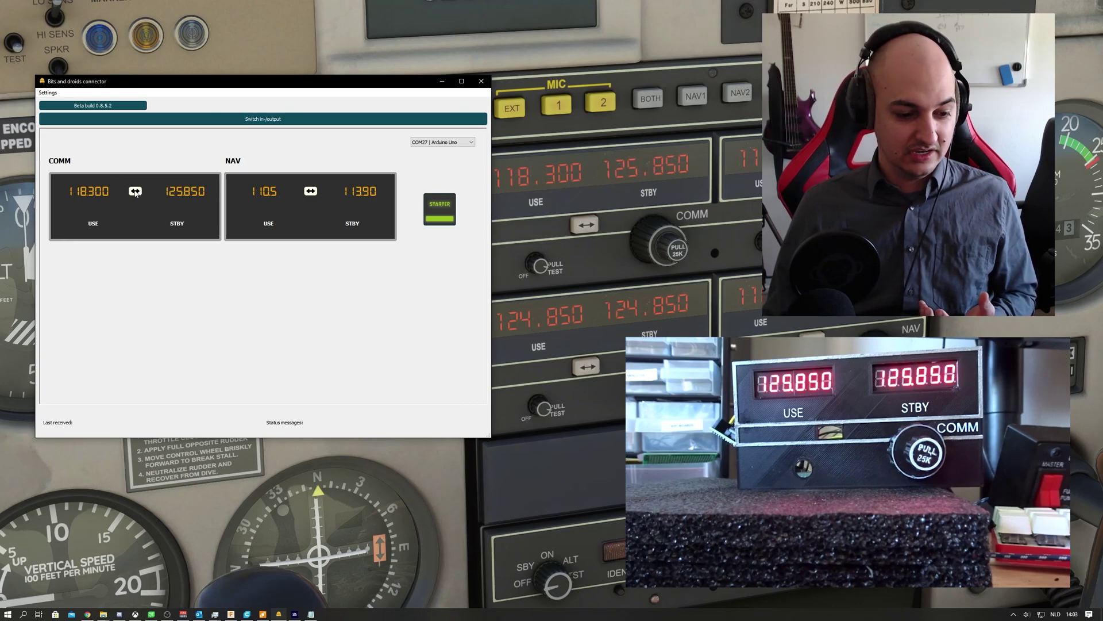
click(134, 193)
click(134, 193)
click(133, 195)
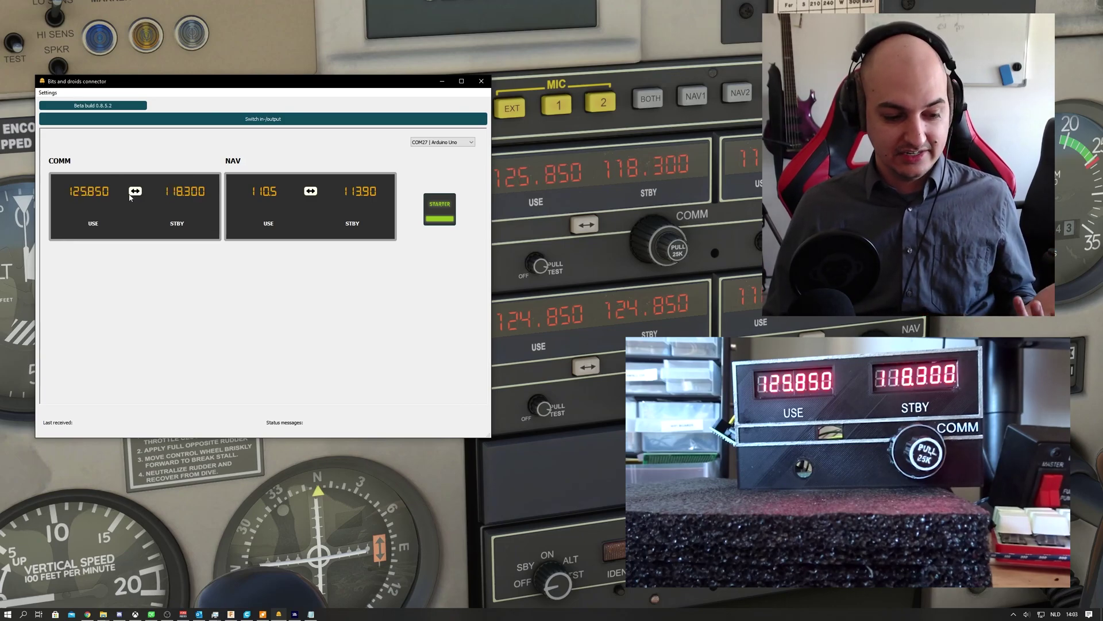
click(131, 196)
click(131, 198)
click(131, 199)
click(131, 199)
click(131, 199)
click(132, 198)
click(134, 196)
click(136, 195)
click(139, 192)
click(139, 192)
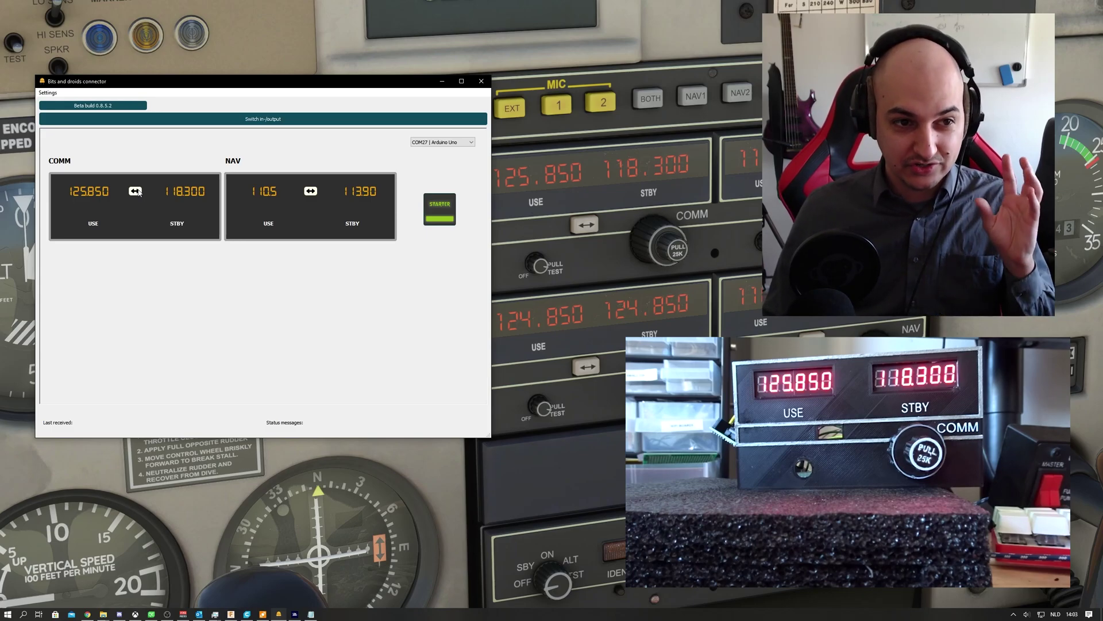
click(138, 192)
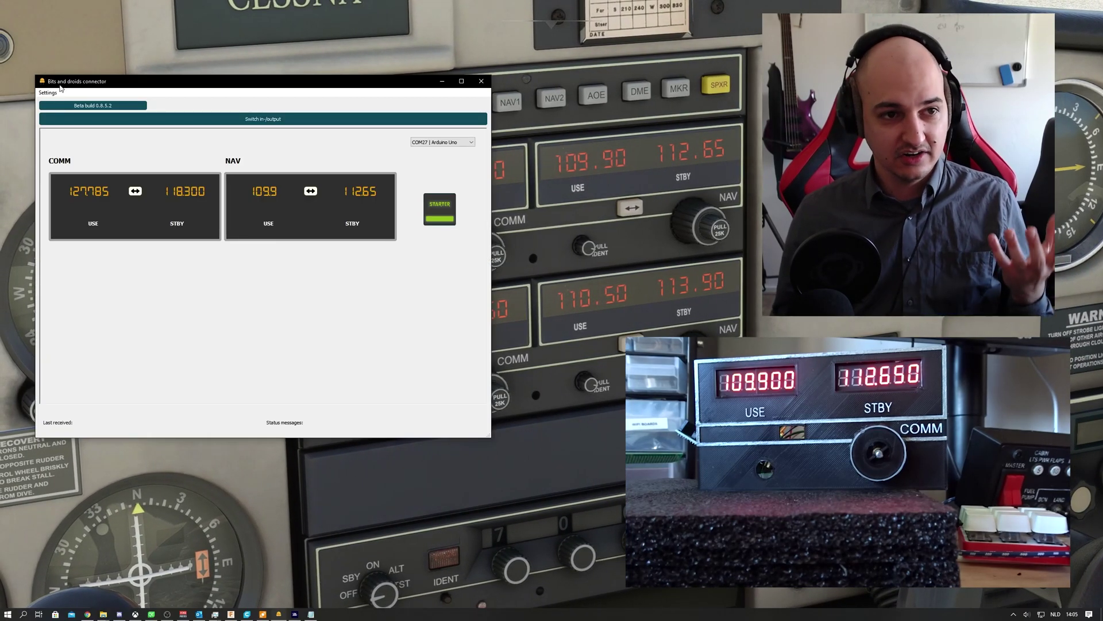
Bring the connector back over the cockpit and test the COMM and NAV swaps.
drag(59, 87, 327, 92)
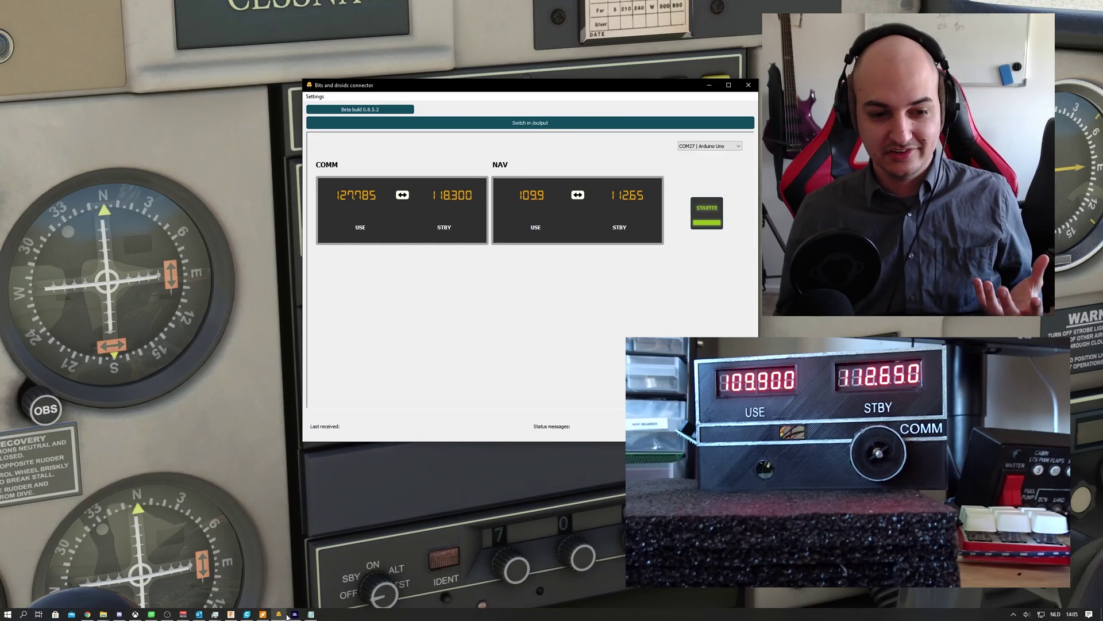
mouse_move(270, 616)
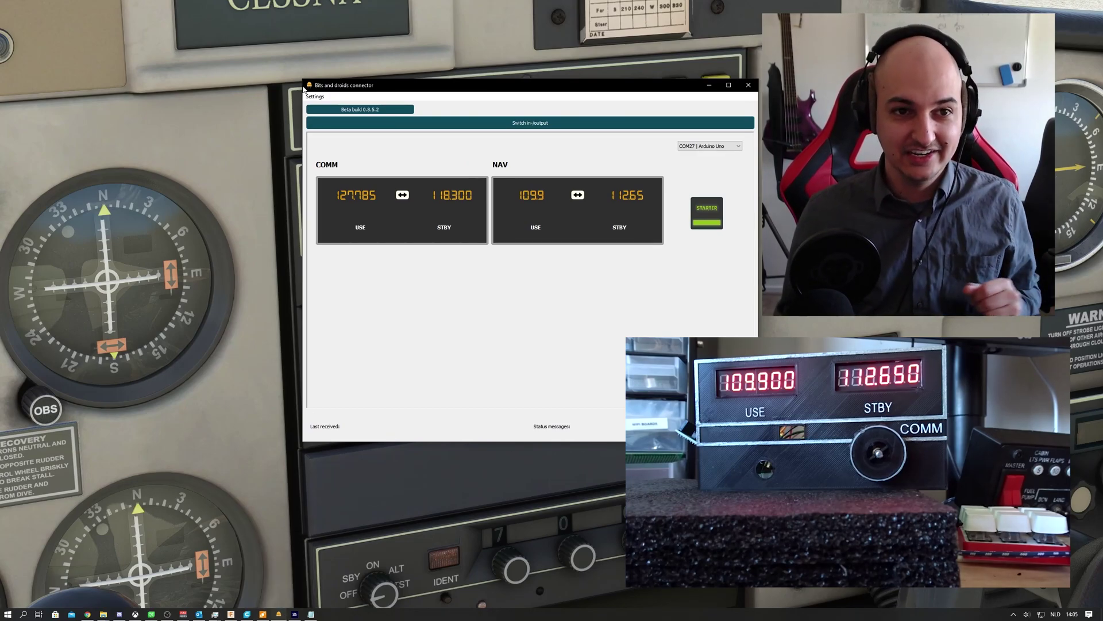
click(403, 196)
click(578, 195)
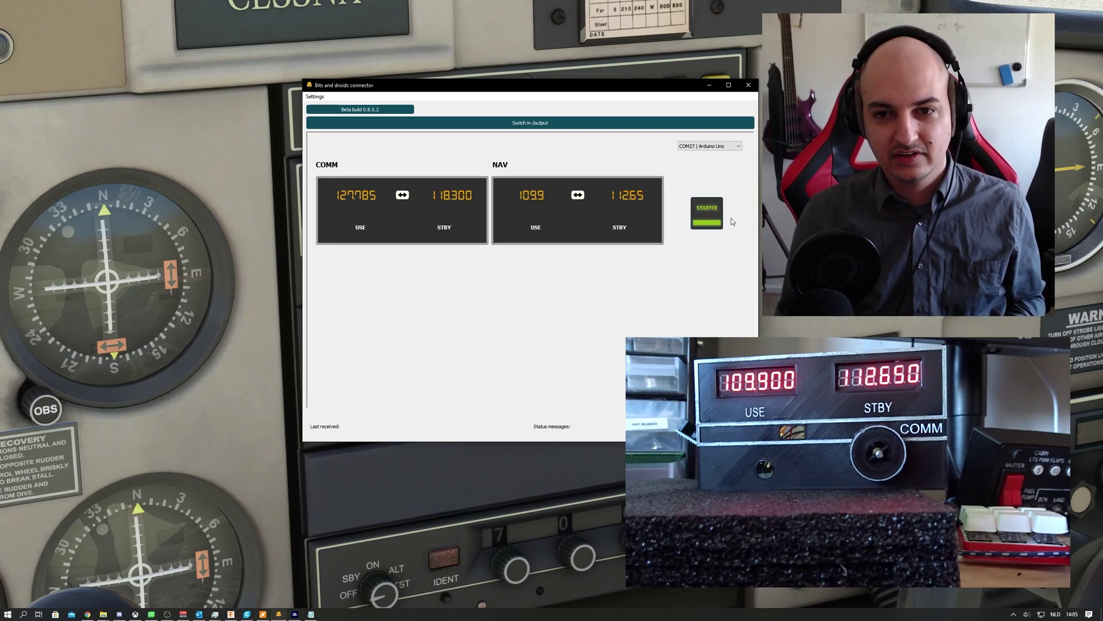
Stop the radio connection and try the COM3 and COM4 Arduino Micro ports.
click(706, 213)
click(708, 147)
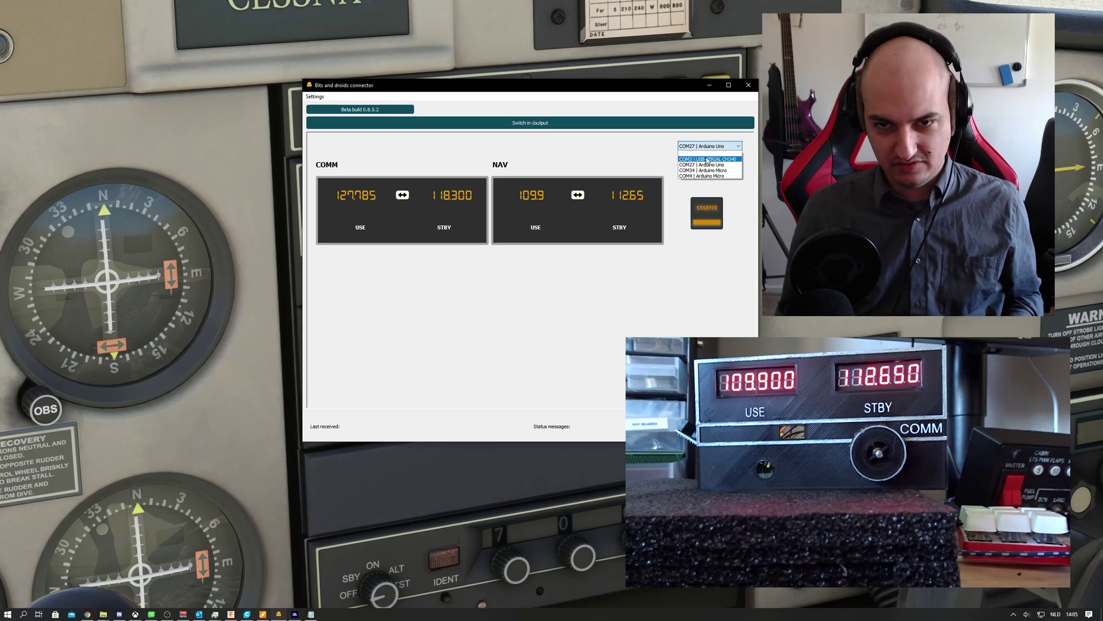
click(707, 159)
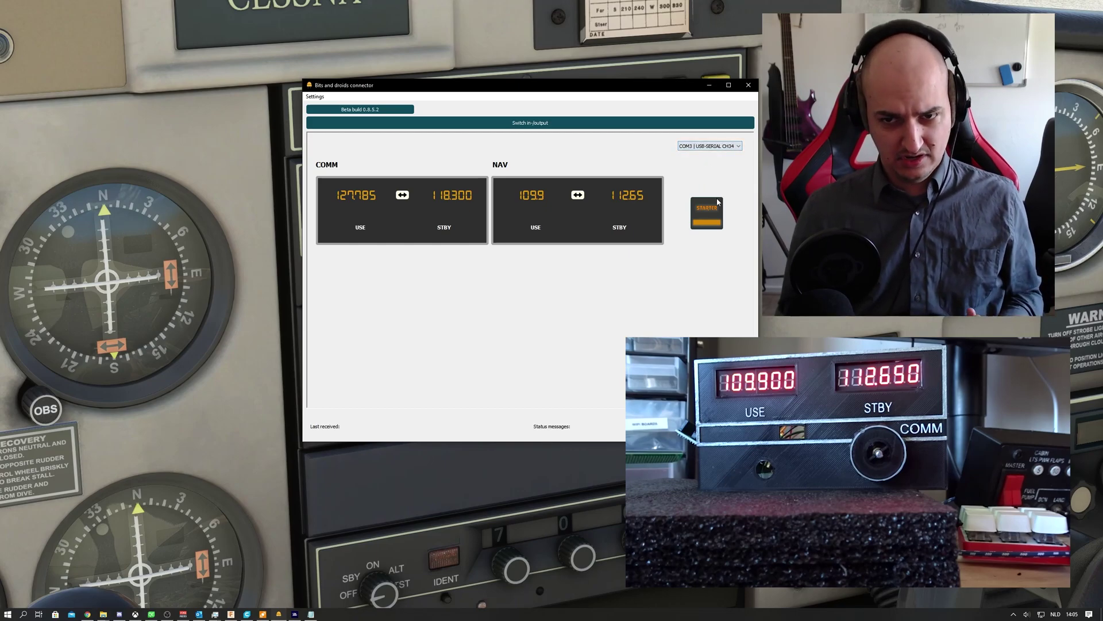
click(694, 147)
click(697, 165)
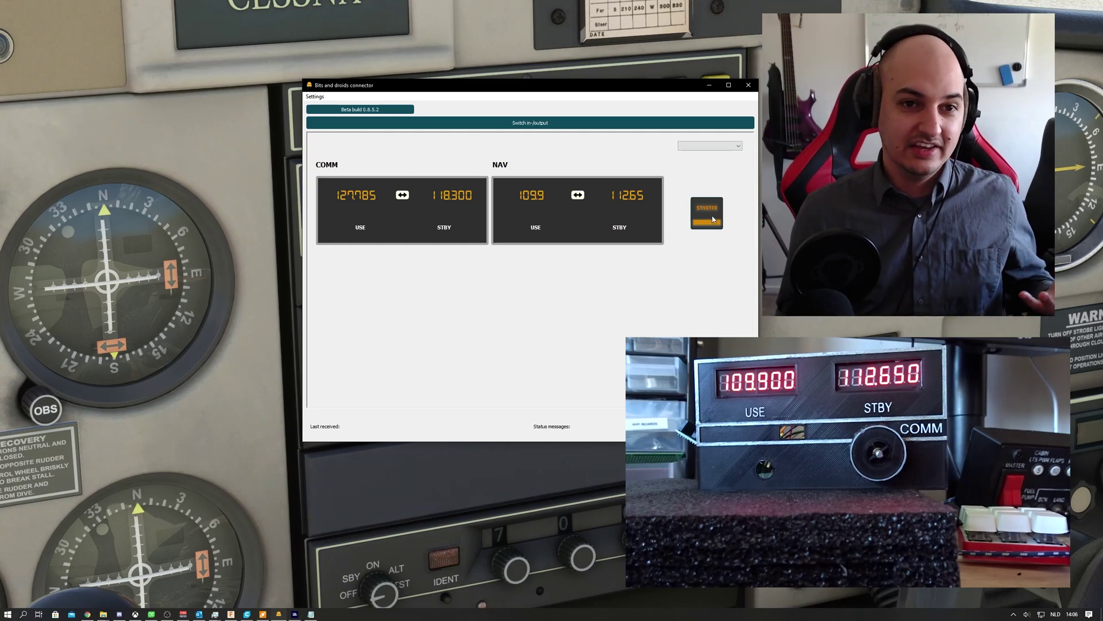
click(718, 148)
click(710, 164)
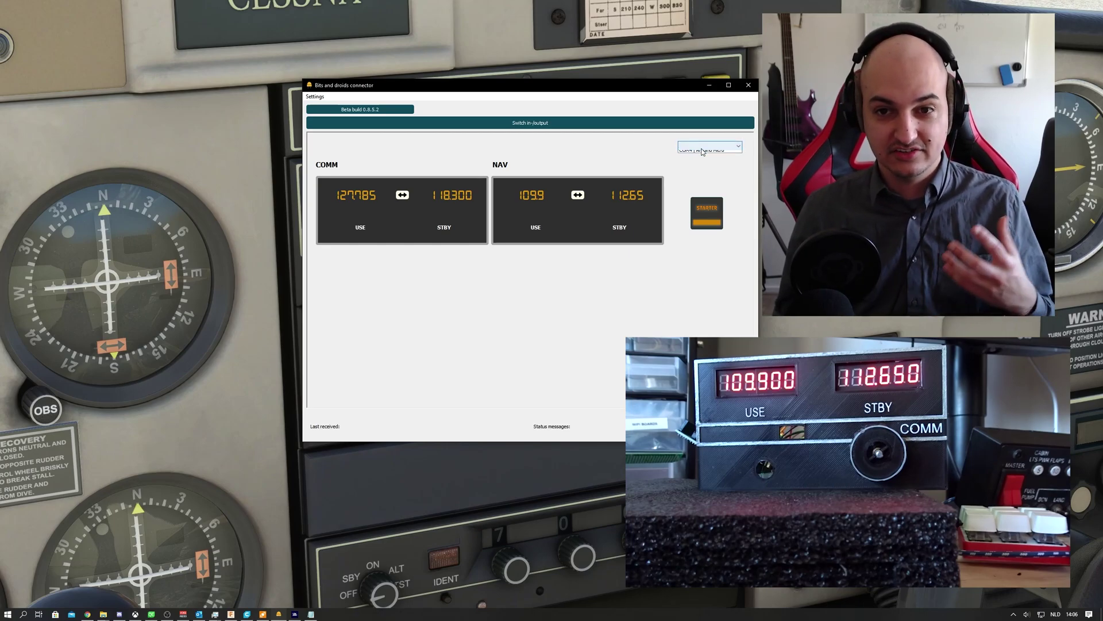
click(702, 151)
click(556, 124)
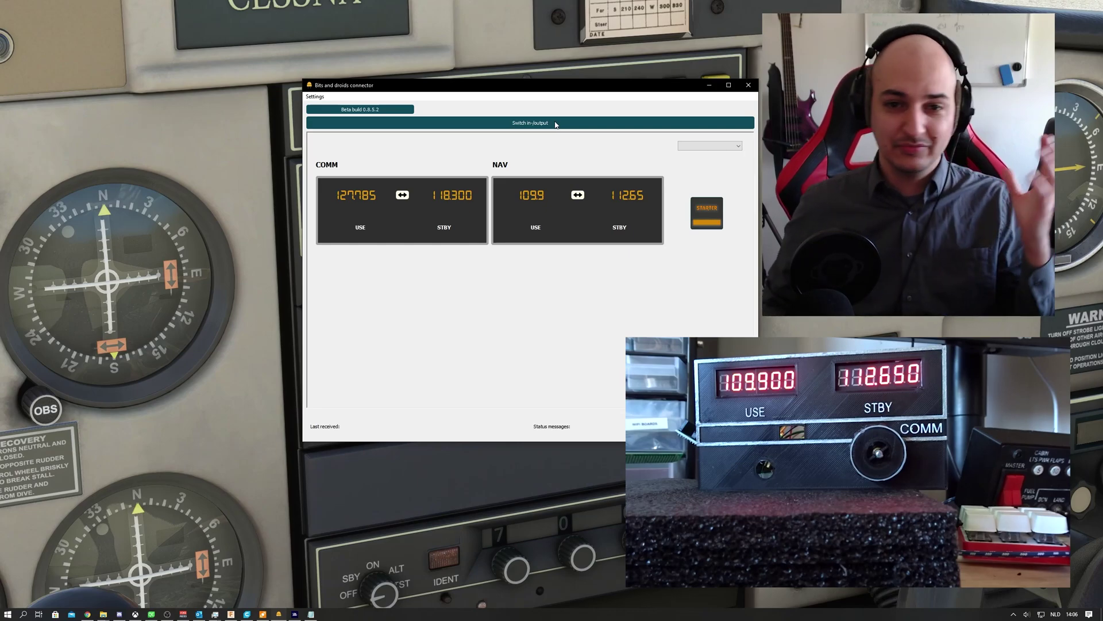
Switch to the Send controls page and select COM27 | Arduino Uno as the port.
click(555, 124)
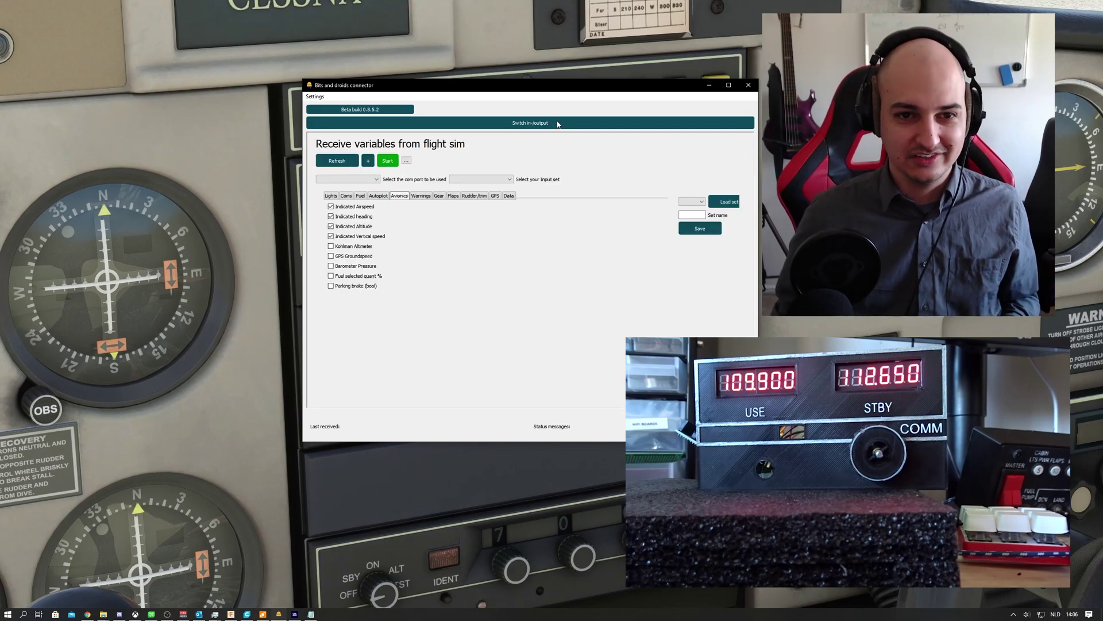
click(508, 124)
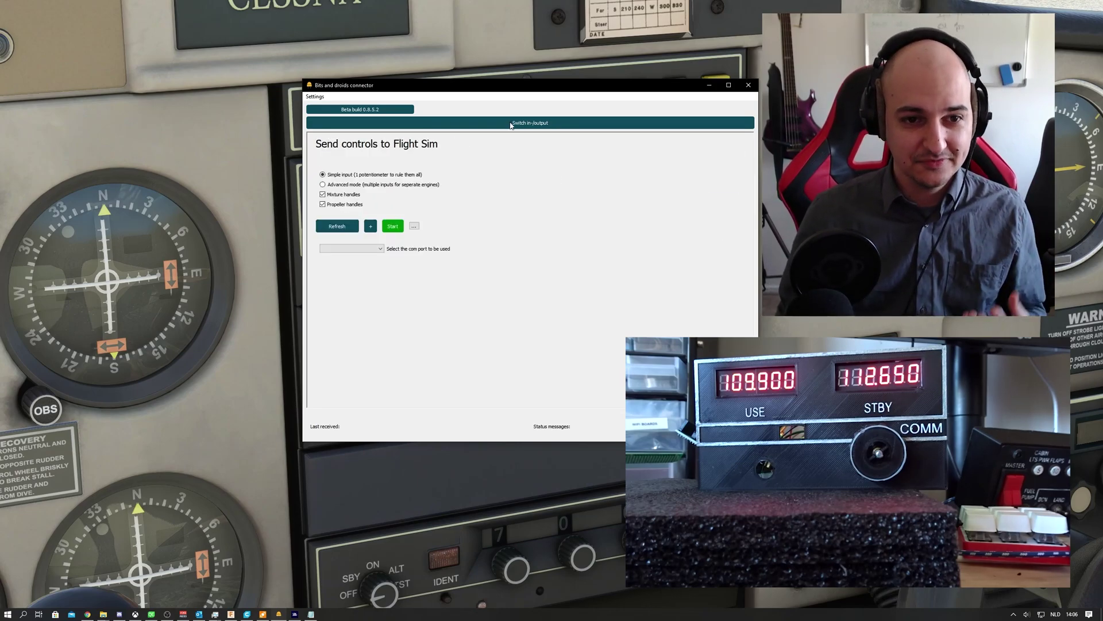
click(362, 249)
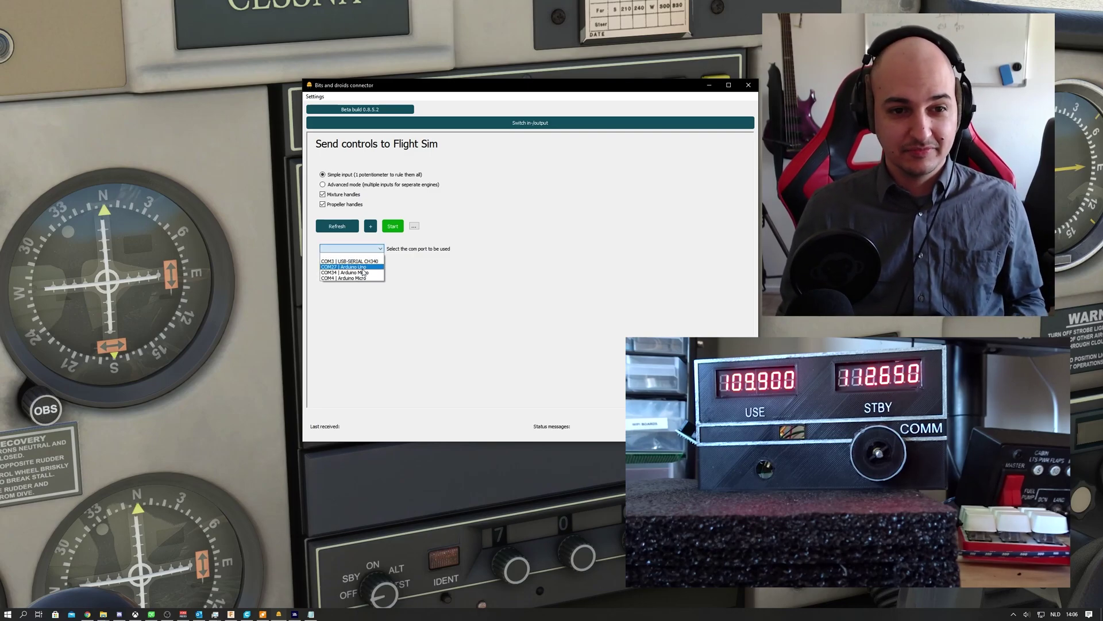
click(362, 267)
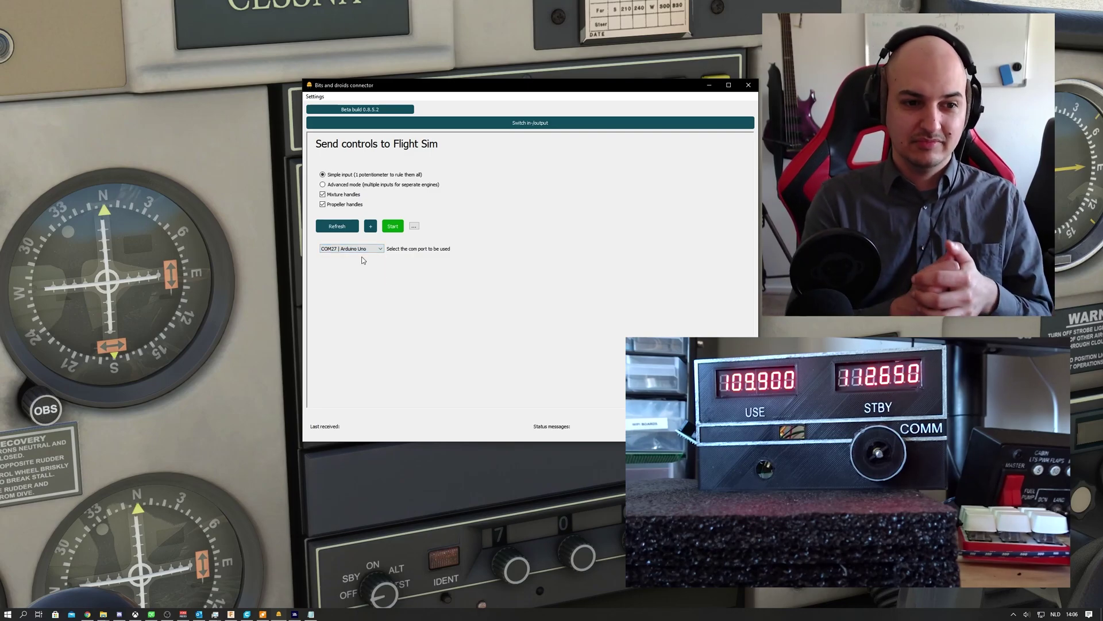